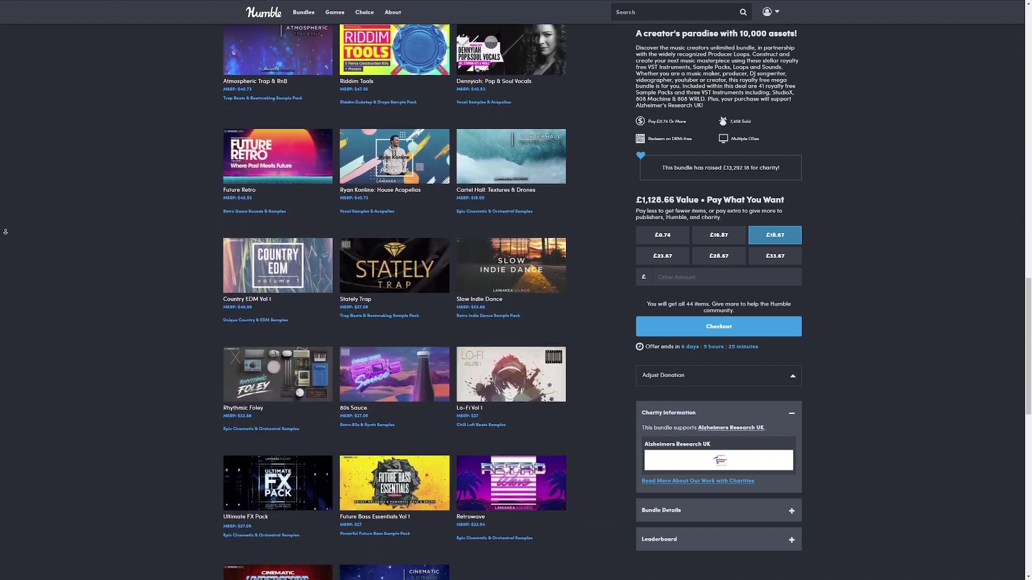
{"action": "scroll", "coordinate": [5, 232], "scroll_direction": "up", "scroll_amount": 5}
{"action": "scroll", "coordinate": [5, 235], "scroll_direction": "up", "scroll_amount": 5}
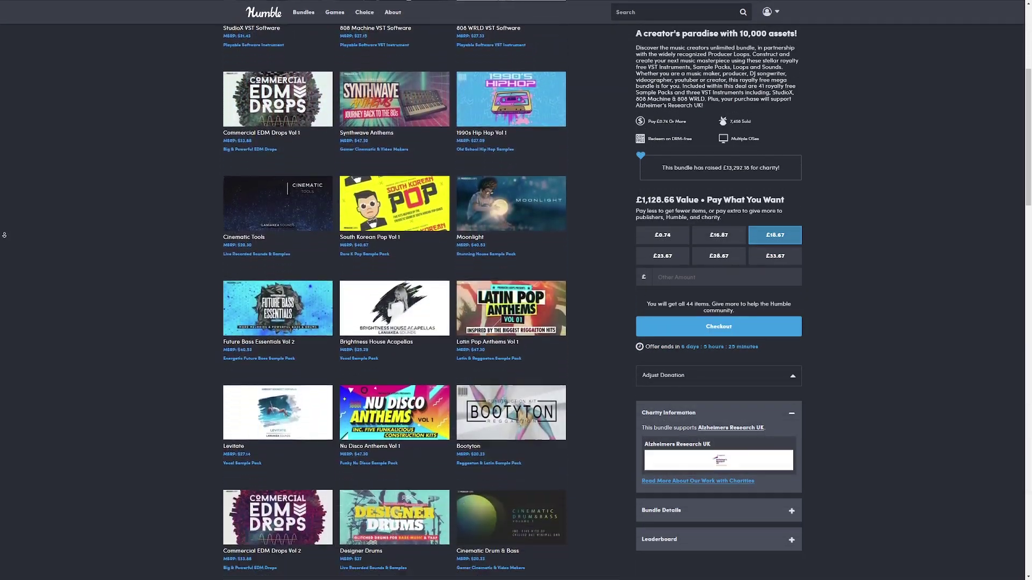